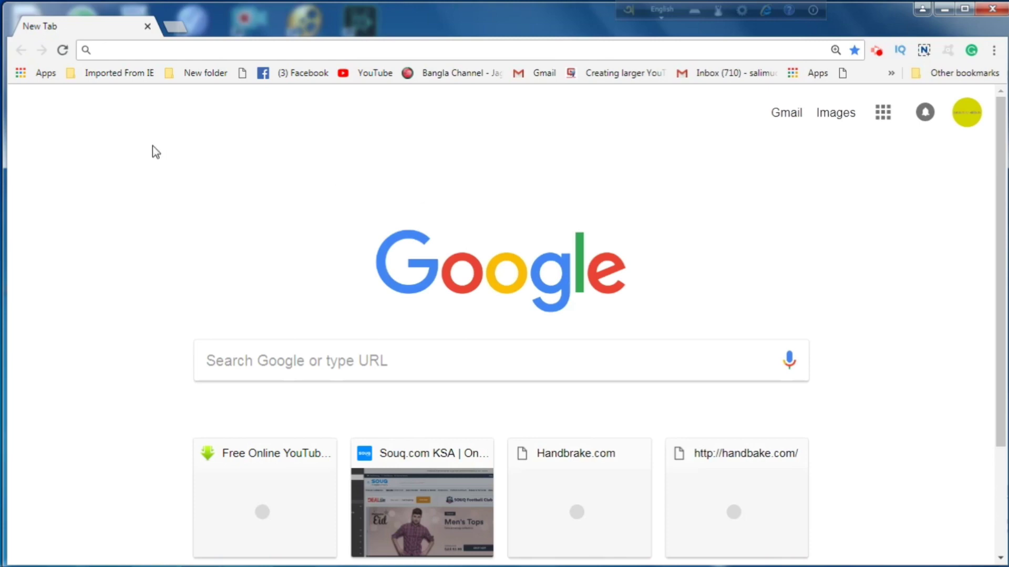
right_click(104, 52)
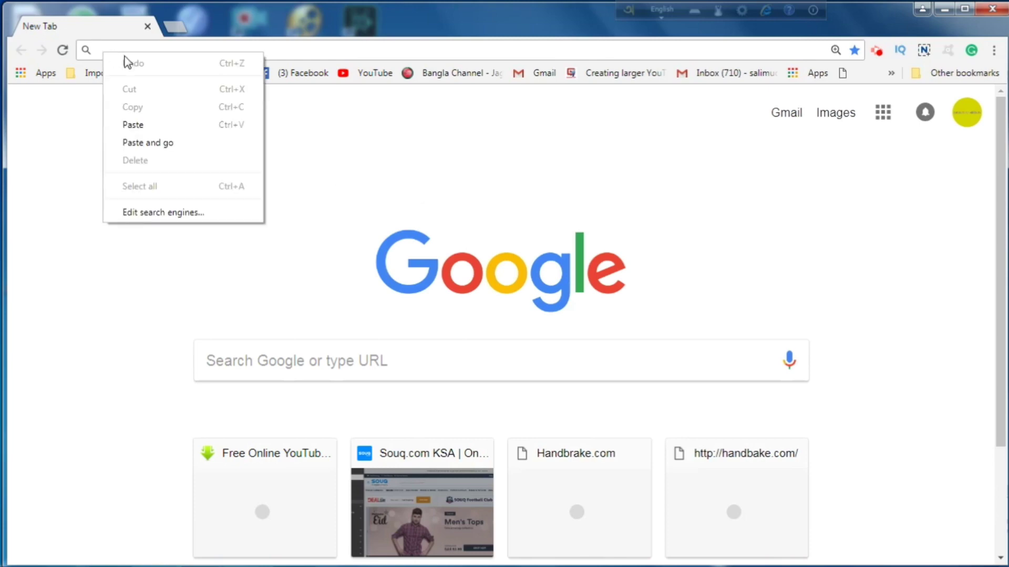
left_click(169, 123)
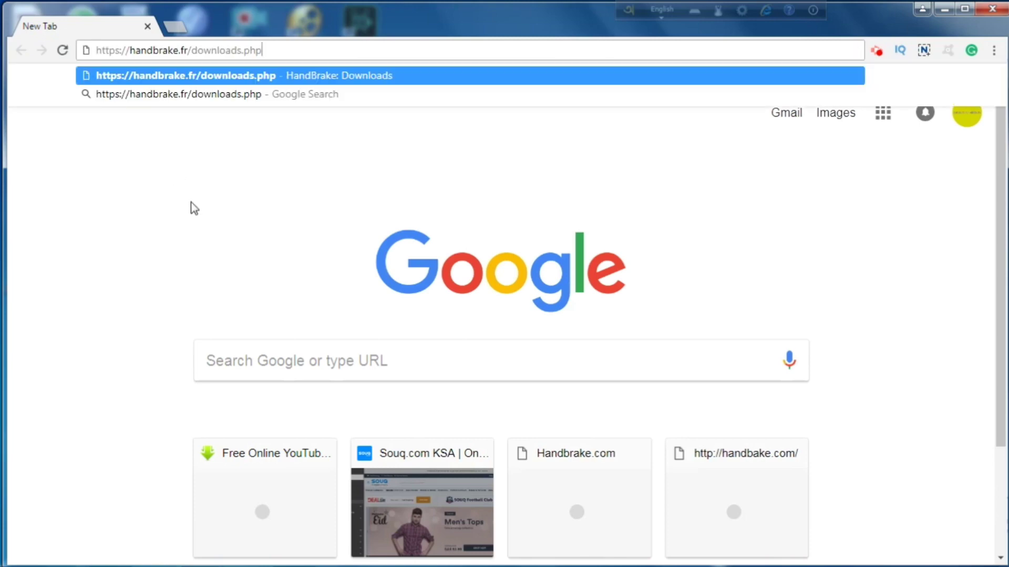
key("Return")
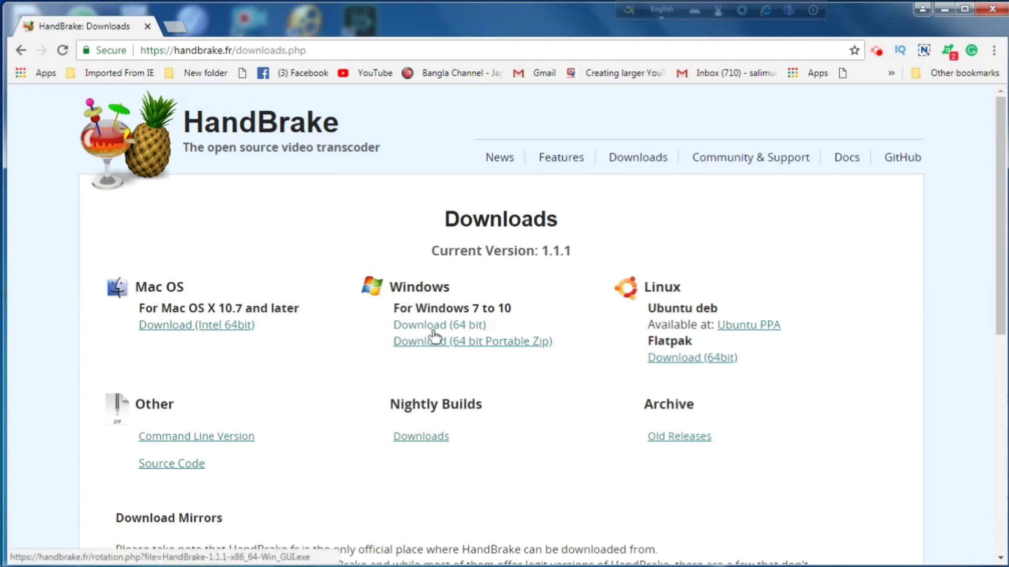
- Try to save the 64-bit Windows HandBrake installer into the Downloads folder
left_click(473, 330)
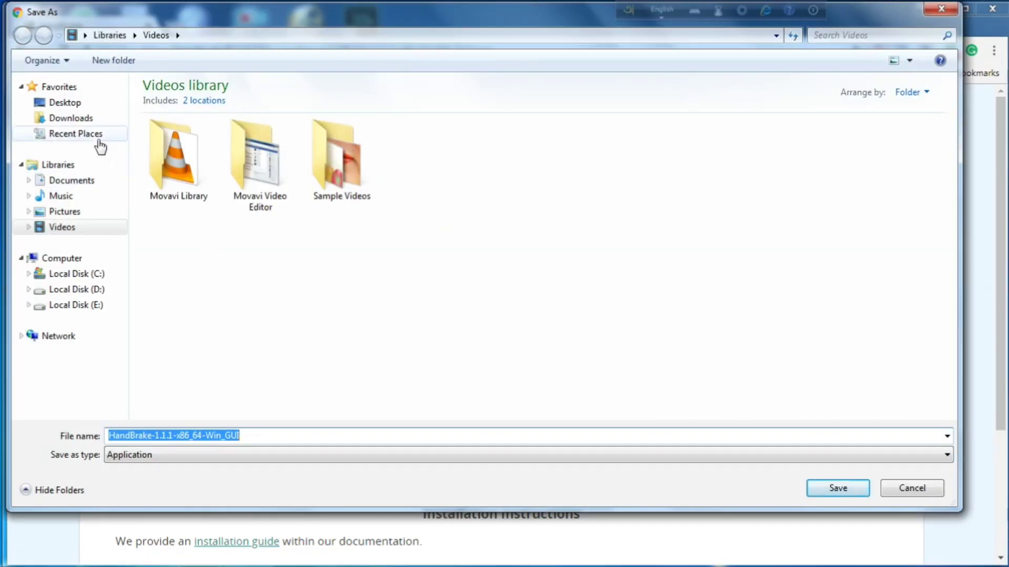
left_click(95, 120)
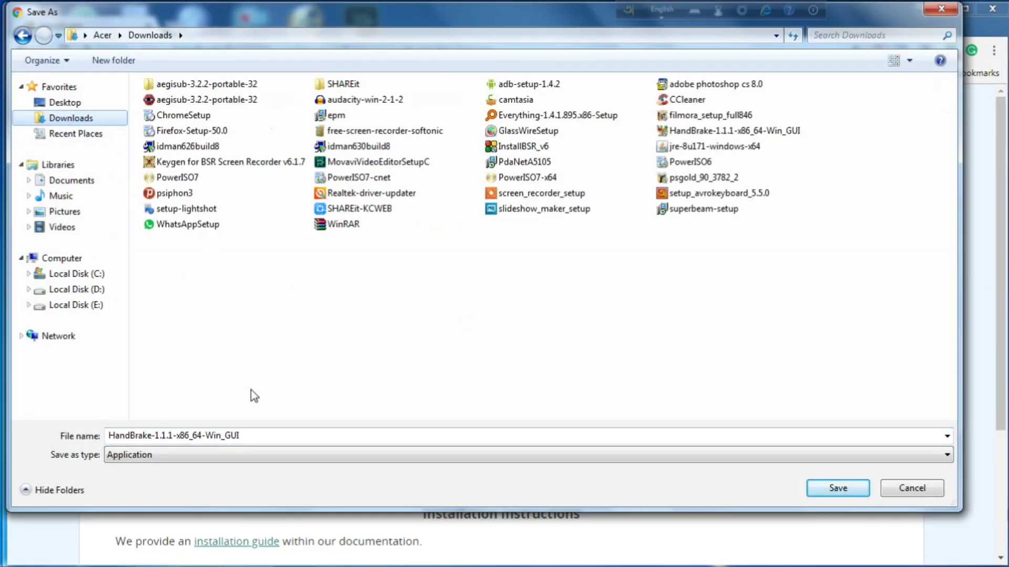
left_click(910, 489)
left_click(944, 9)
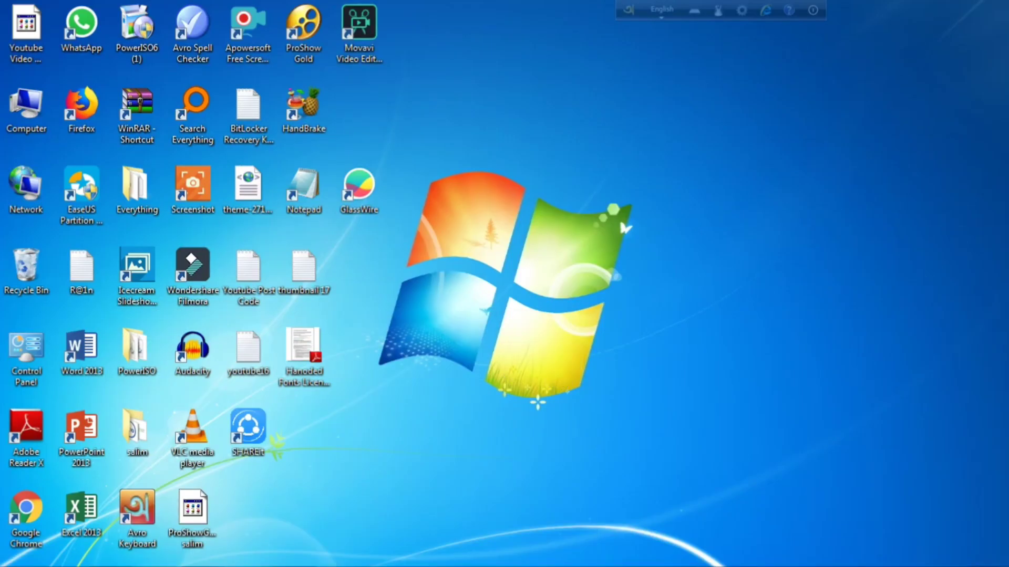
- Examine the file properties of the Untitled 1920x1080 29.77Mbps video in the Videos library to check its size
mouse_move(262, 565)
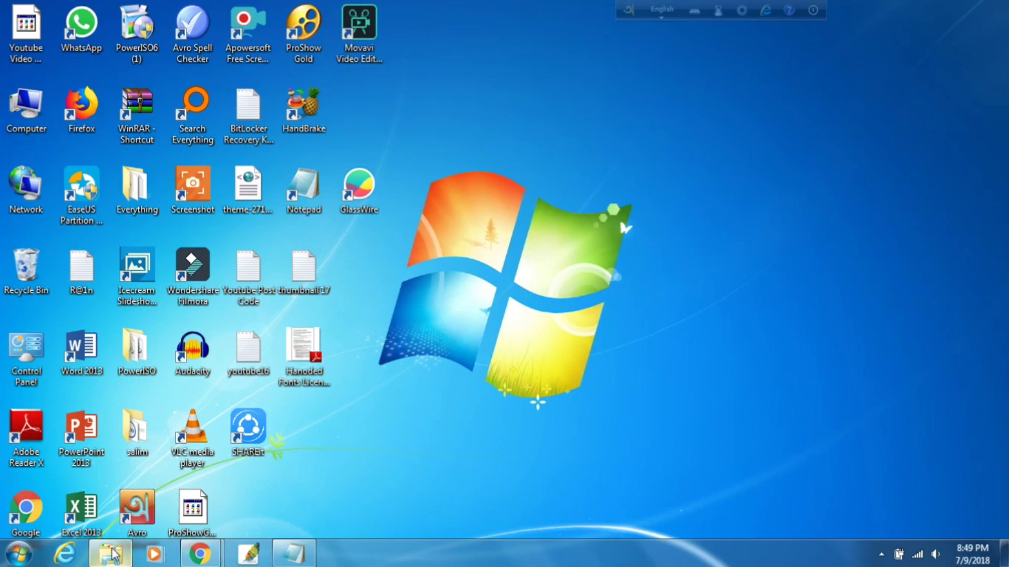
mouse_move(110, 554)
left_click(134, 490)
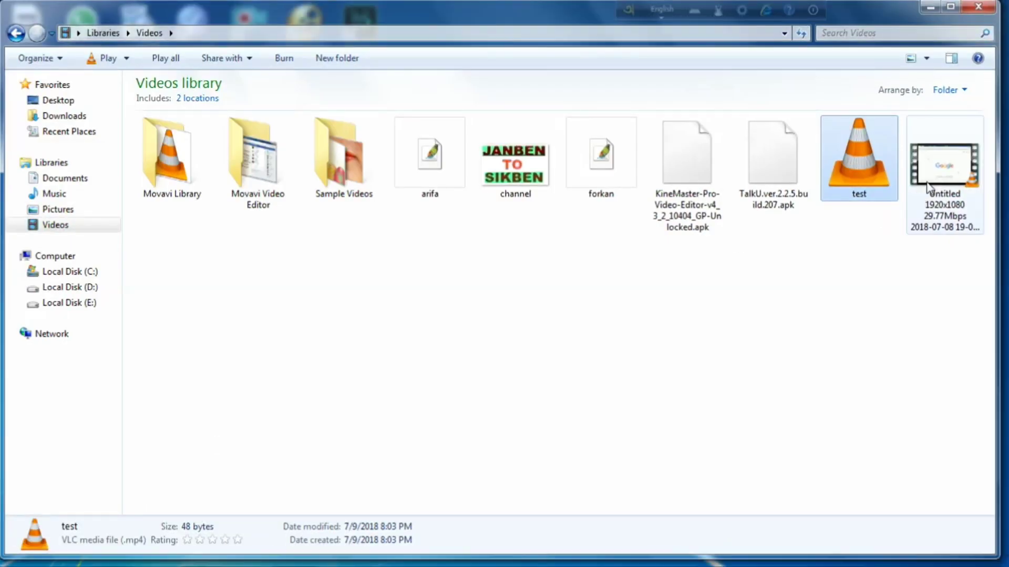
right_click(943, 172)
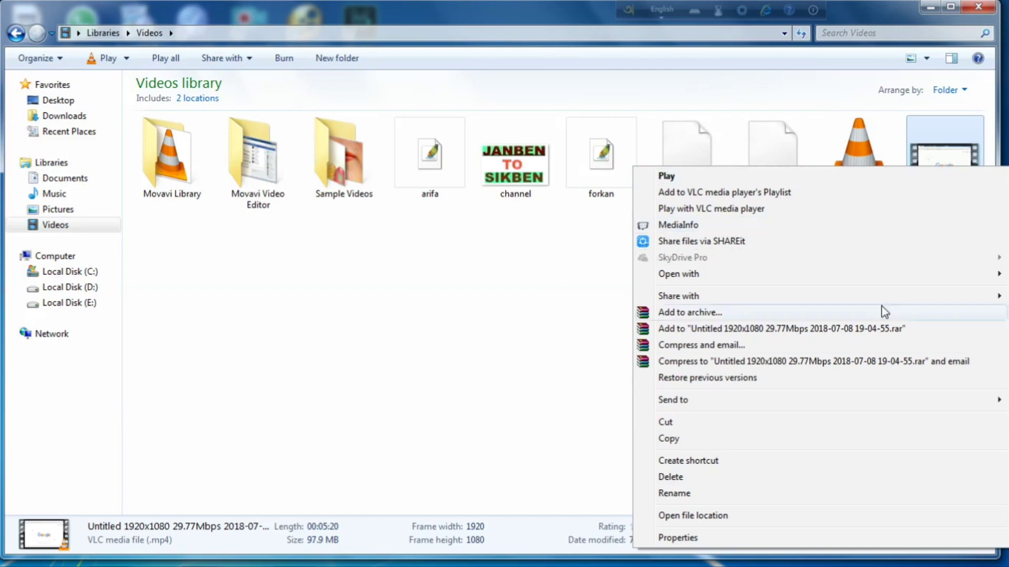
left_click(786, 544)
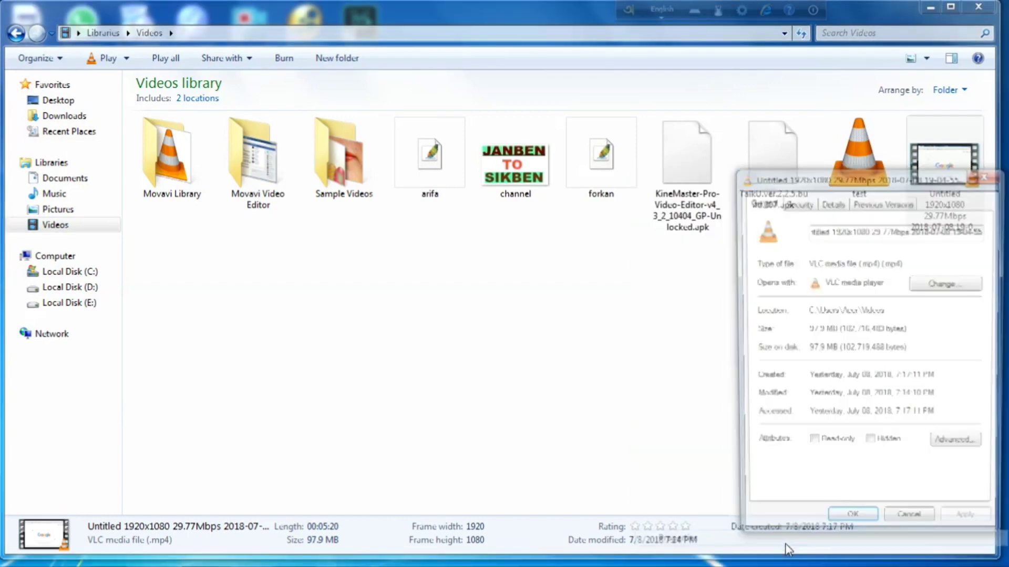
left_click_drag(867, 182, 280, 64)
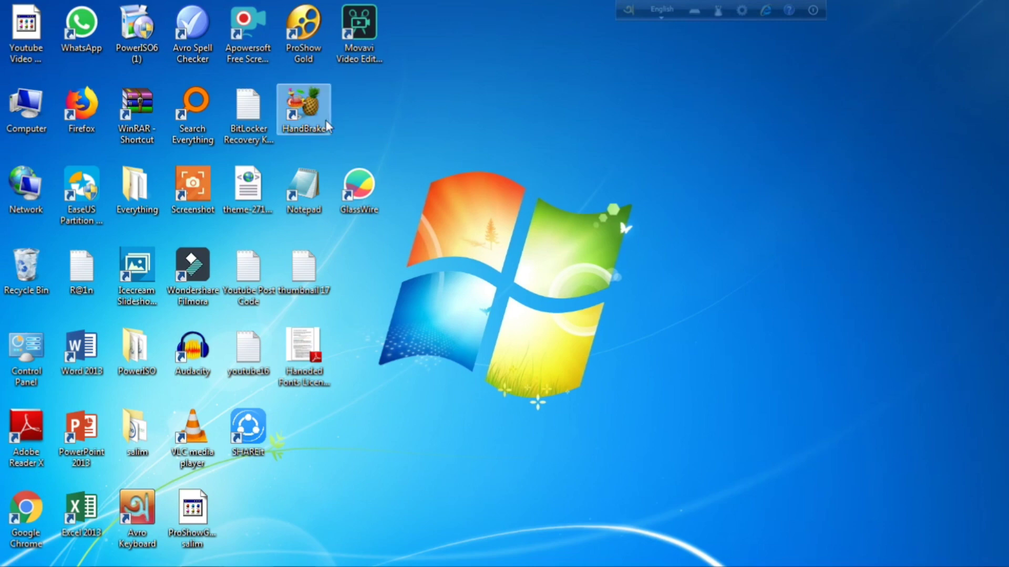
- Switch to HandBrake and load the Untitled 1920x1080 29.77Mbps video from the Videos library as a single-file source
right_click(315, 108)
left_click(373, 116)
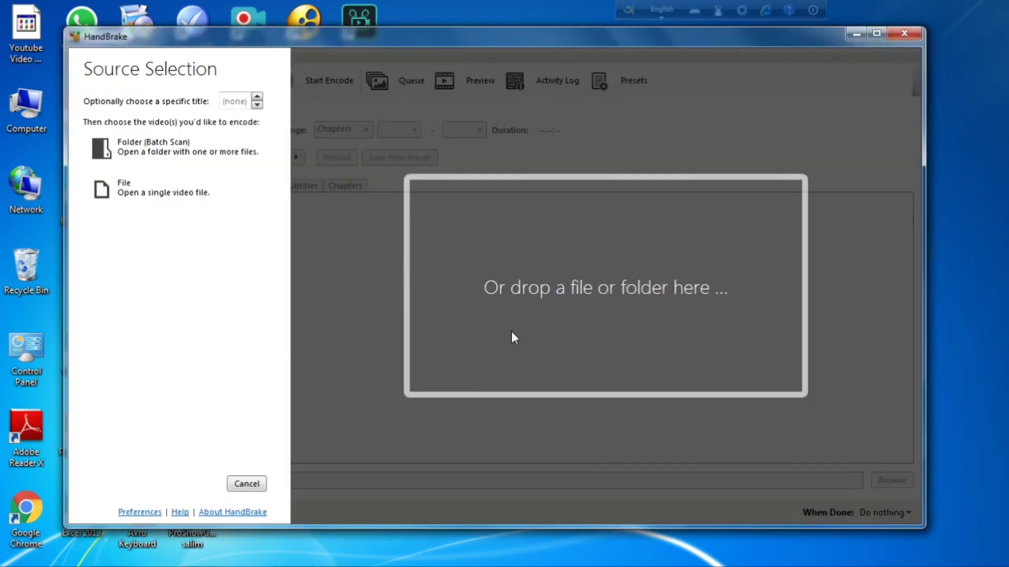
left_click(171, 195)
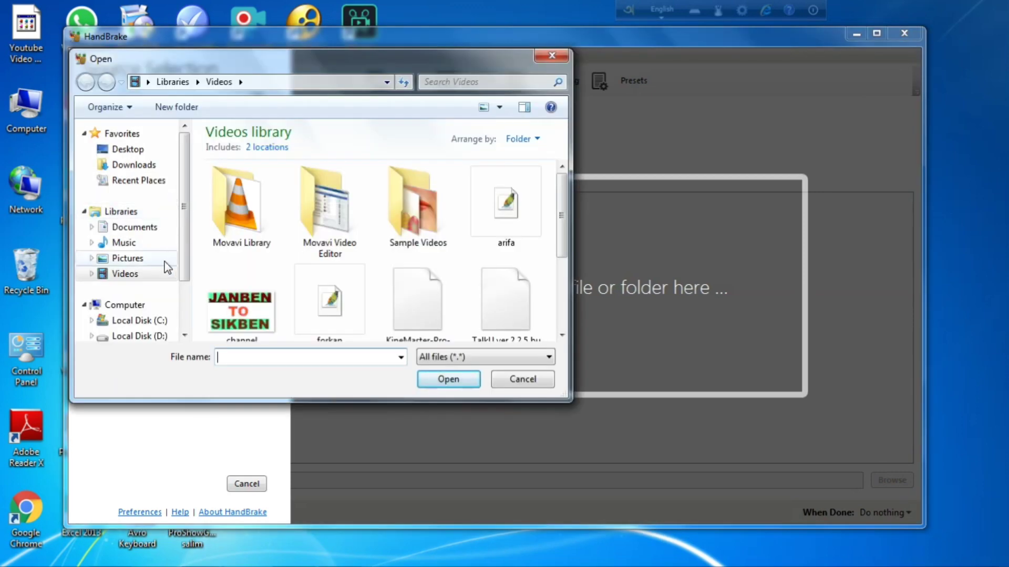
left_click_drag(563, 207, 562, 297)
left_click(329, 273)
left_click(448, 379)
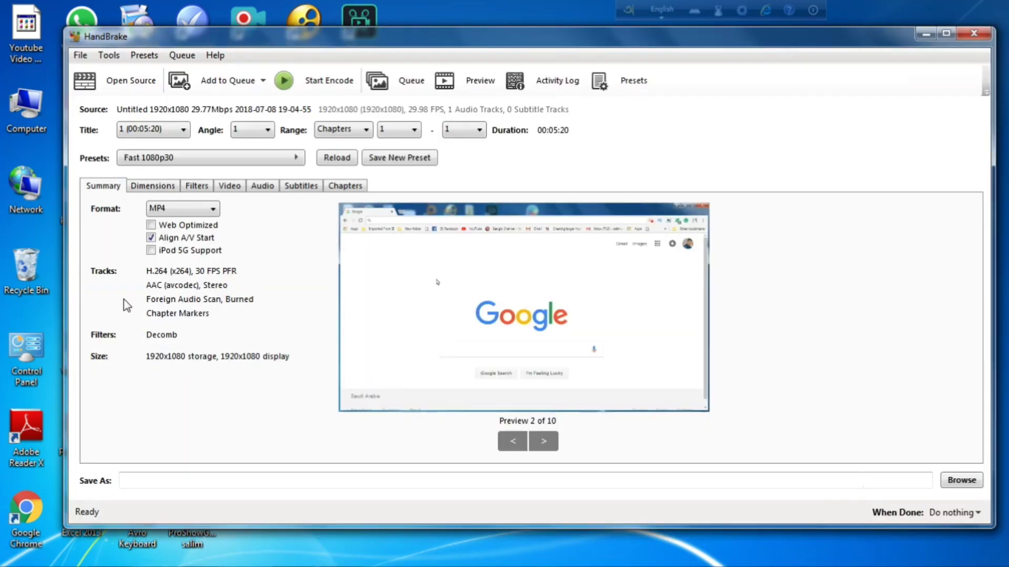
- Enable Web Optimized for the output and keep the format as MP4
double_click(69, 273)
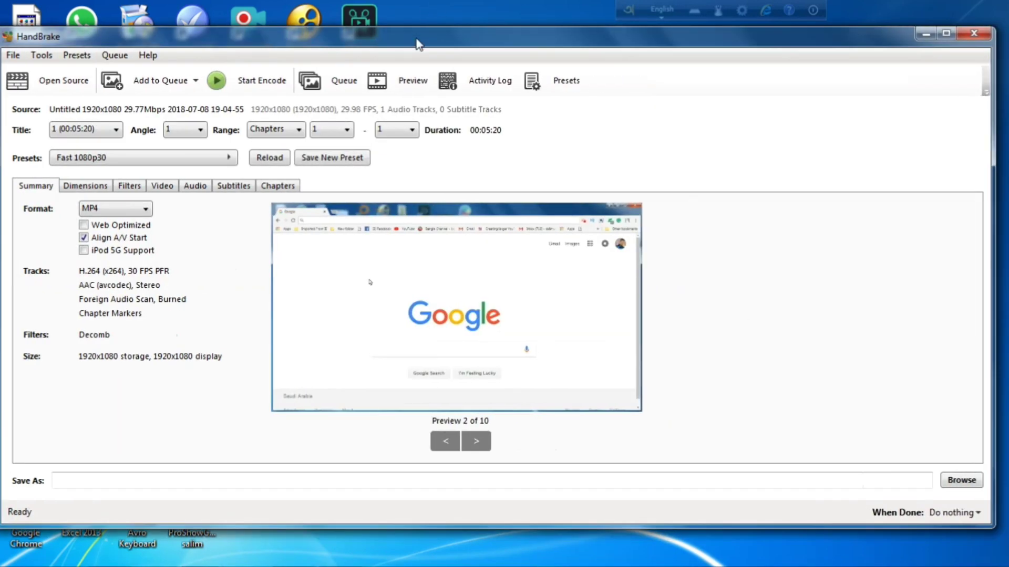
double_click(425, 43)
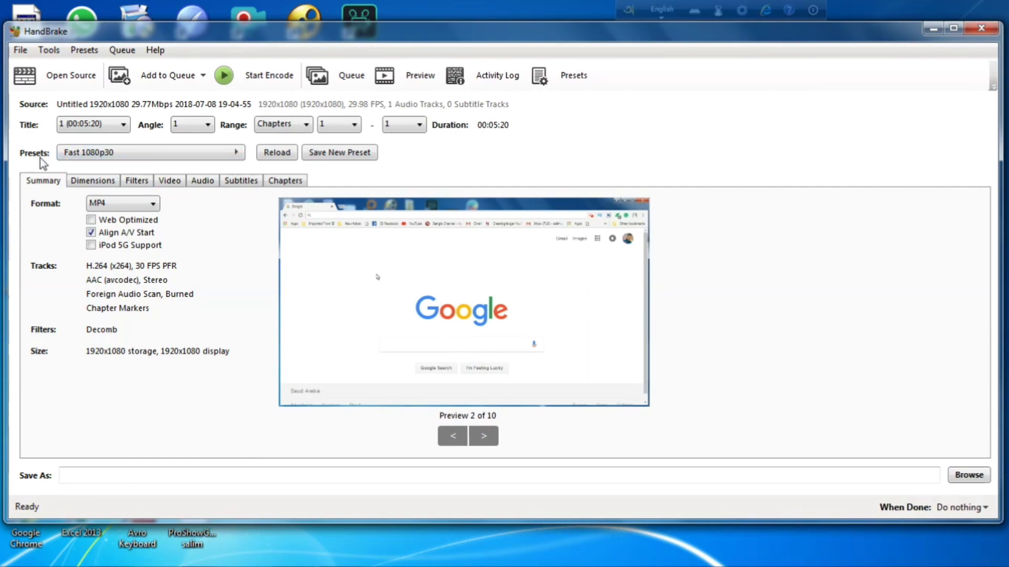
left_click(237, 154)
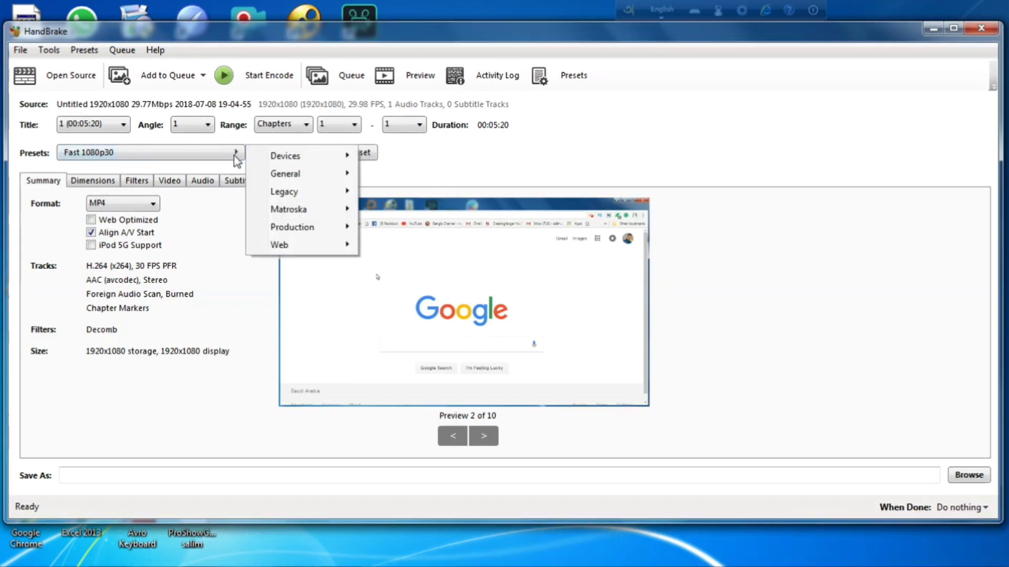
left_click(219, 220)
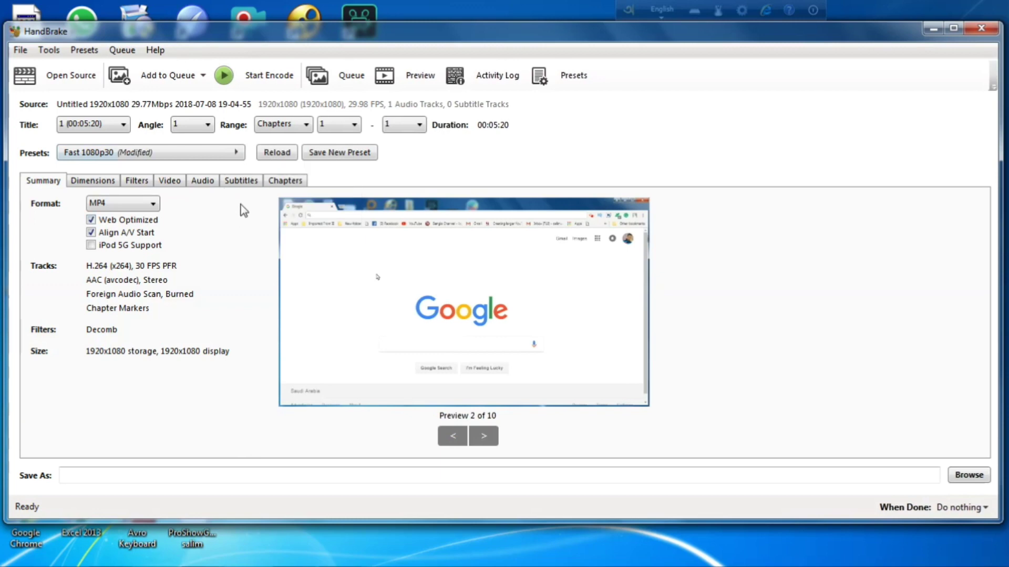
left_click(153, 209)
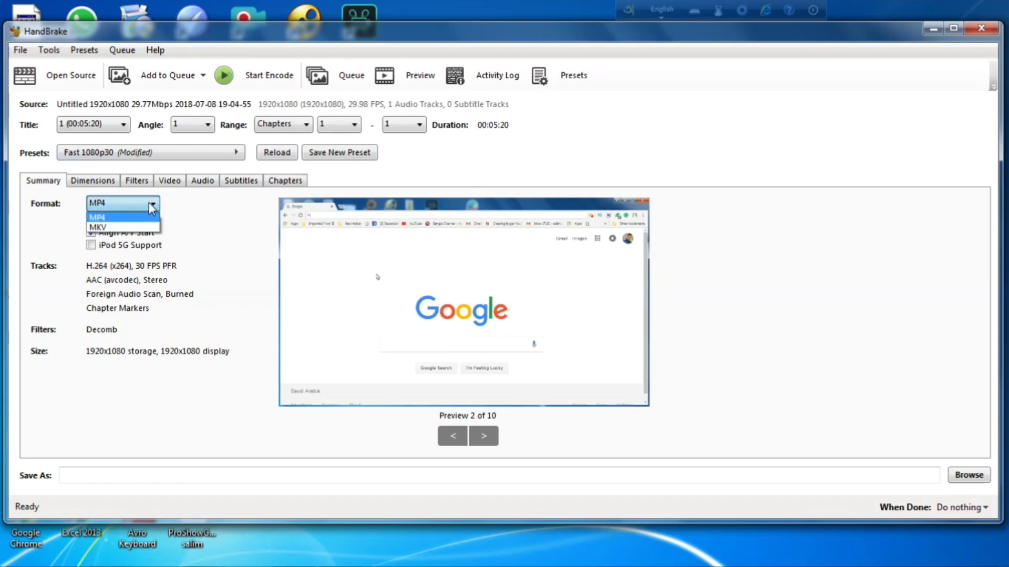
left_click(203, 207)
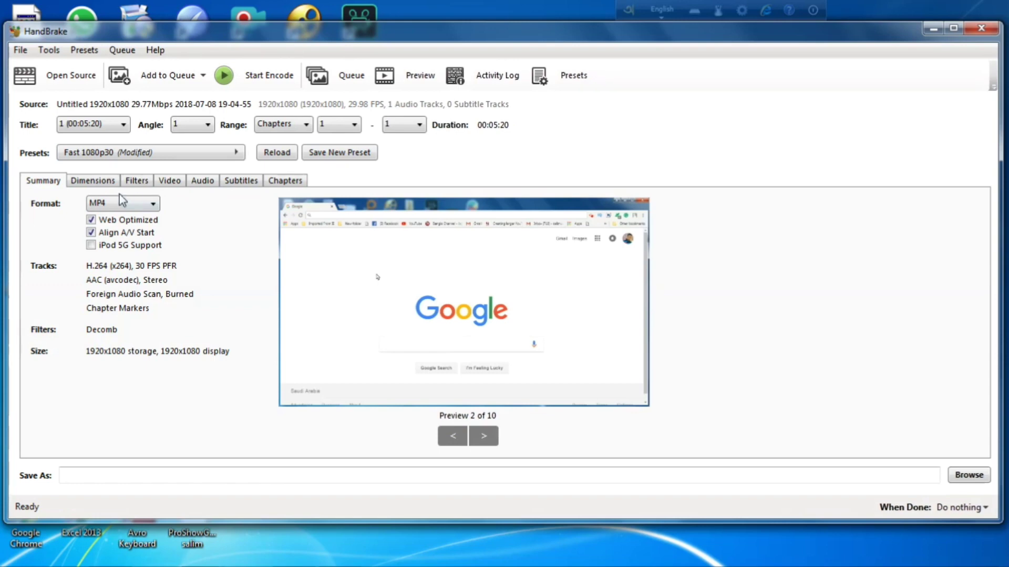
- Try Custom cropping and a width of 1918, and restore Automatic cropping and a width of 1920
left_click(100, 184)
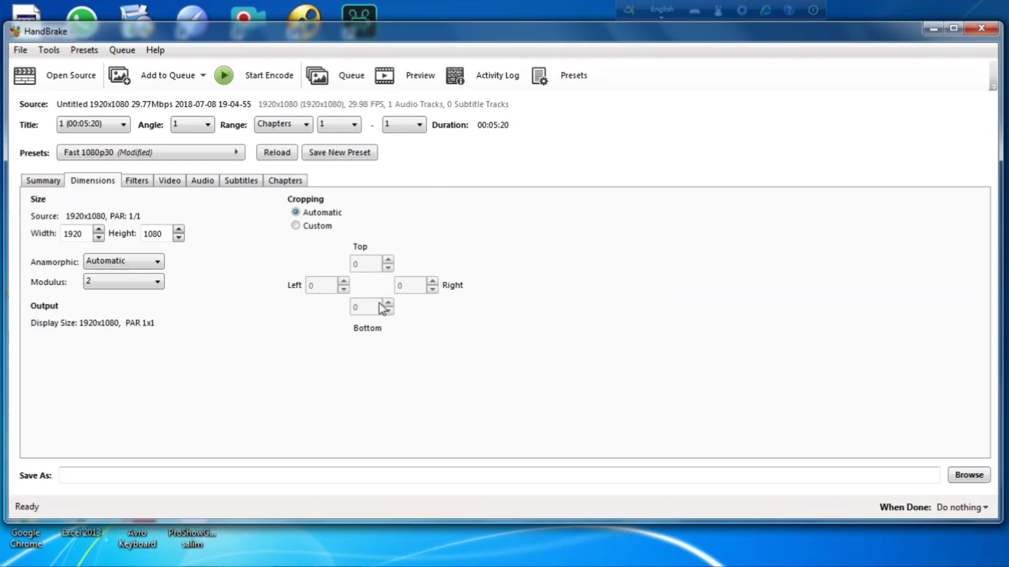
left_click(295, 226)
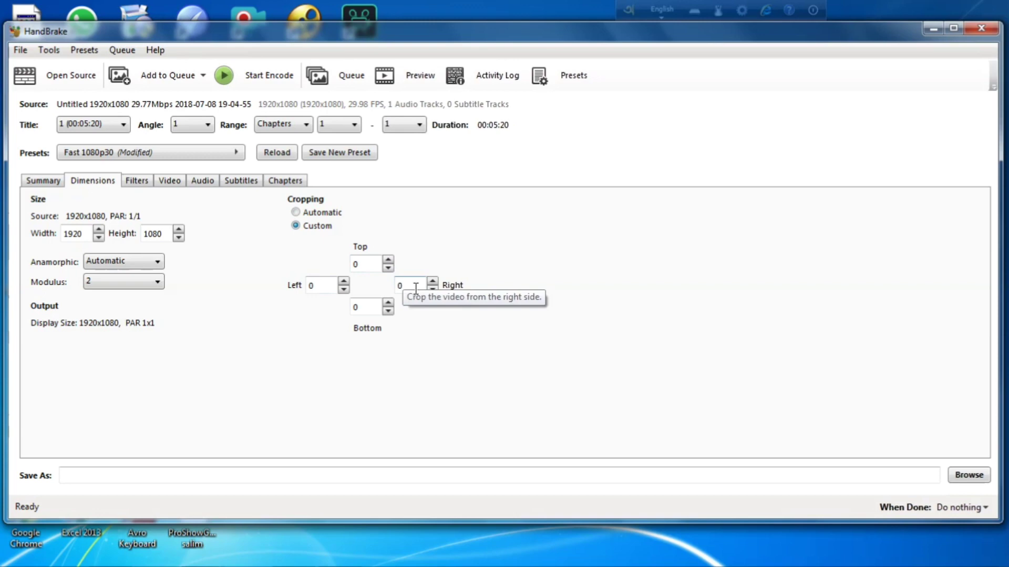
left_click(294, 213)
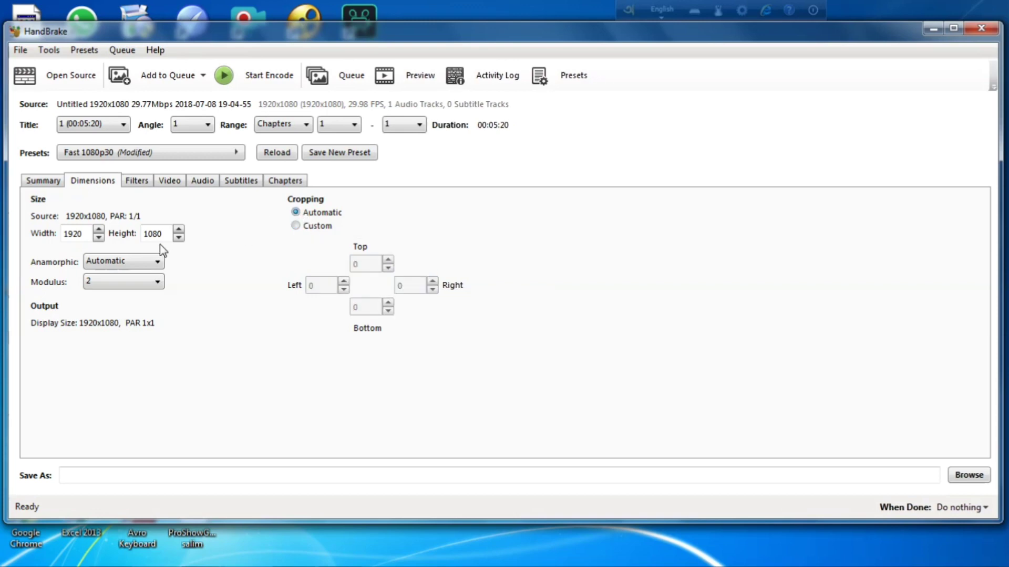
left_click(98, 237)
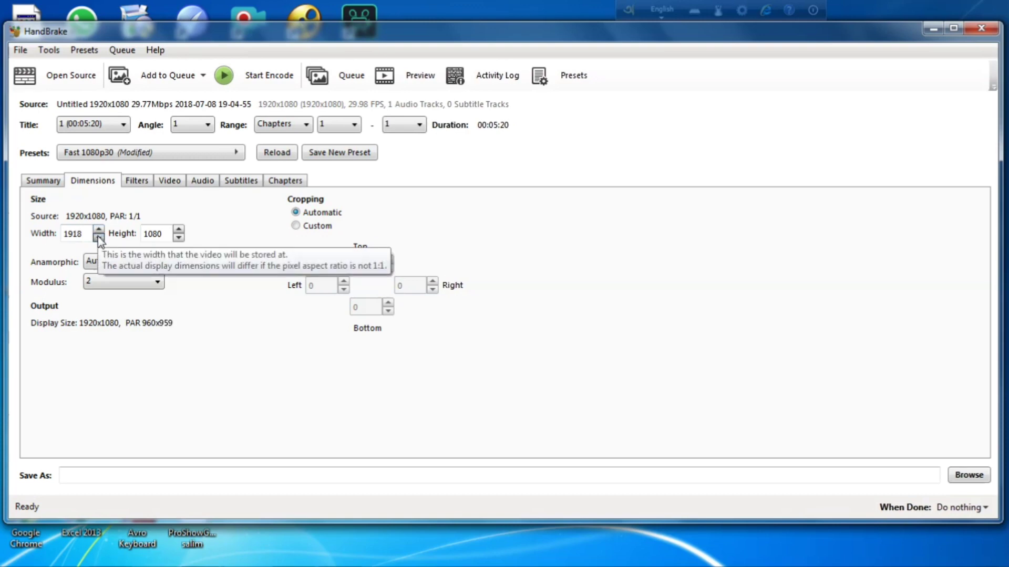
left_click(98, 230)
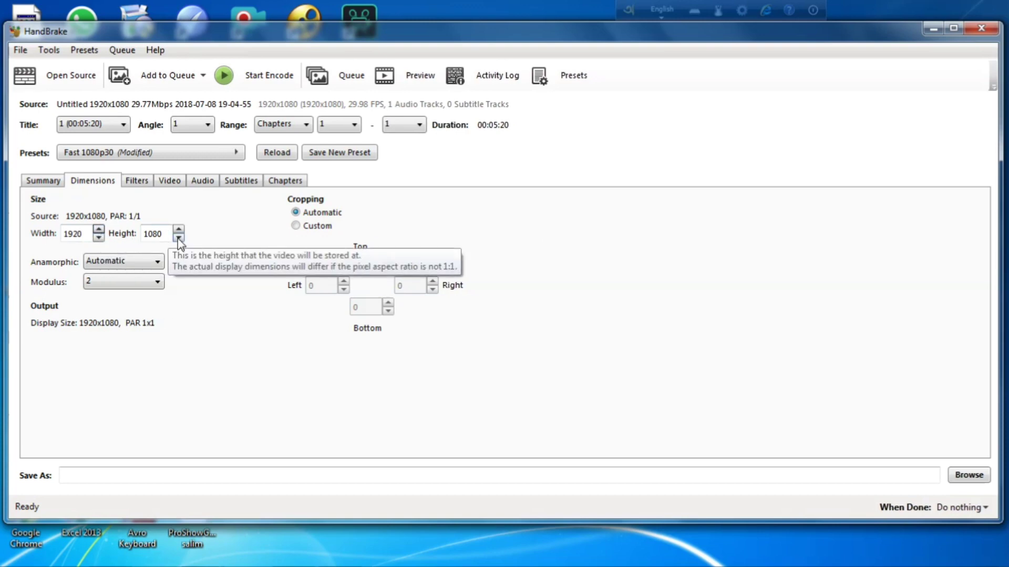
- Set the video's Constant Quality to RF 18, keeping the H.264 (x264) codec and 30 FPS framerate
left_click(170, 181)
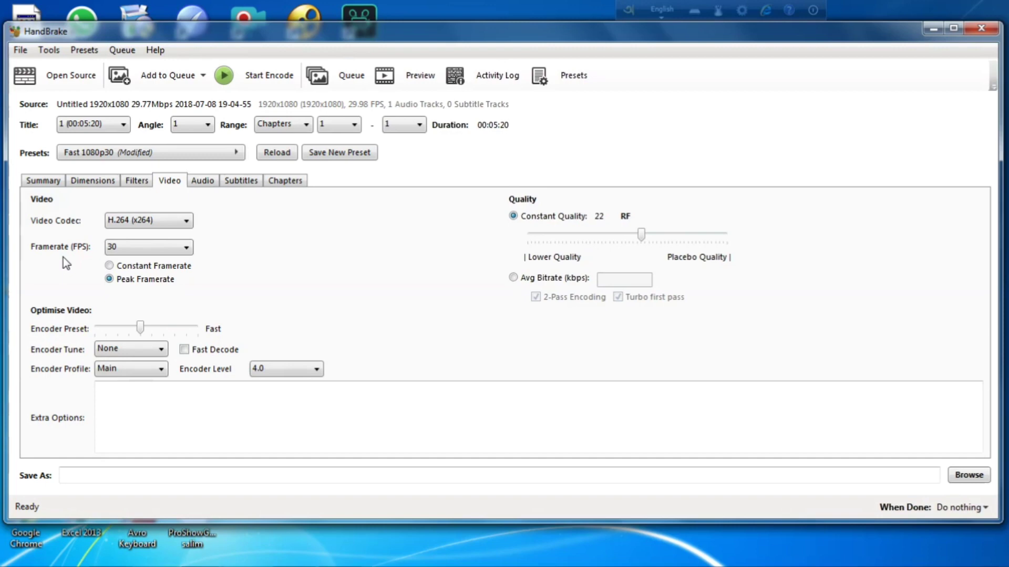
left_click(186, 223)
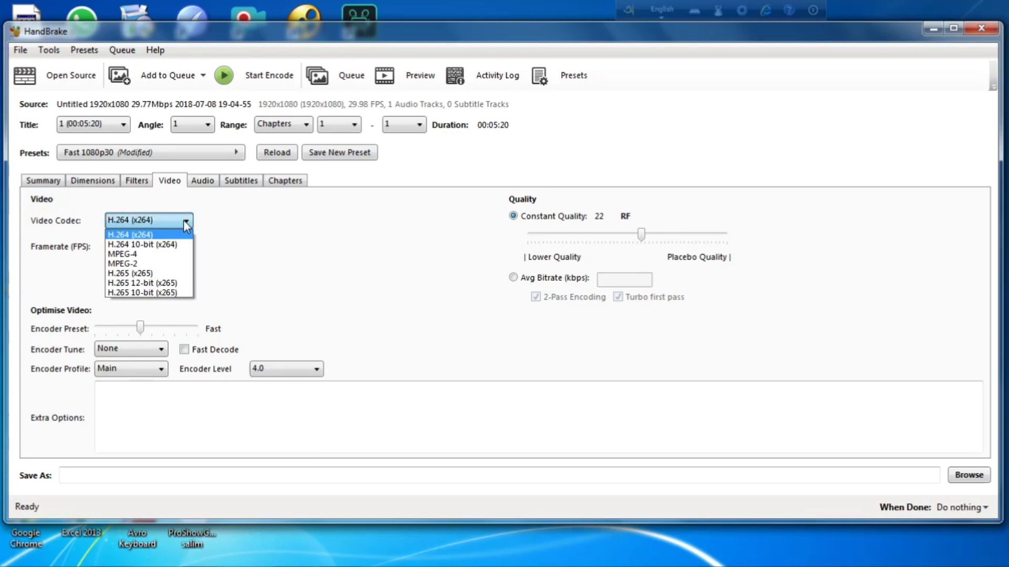
left_click(184, 221)
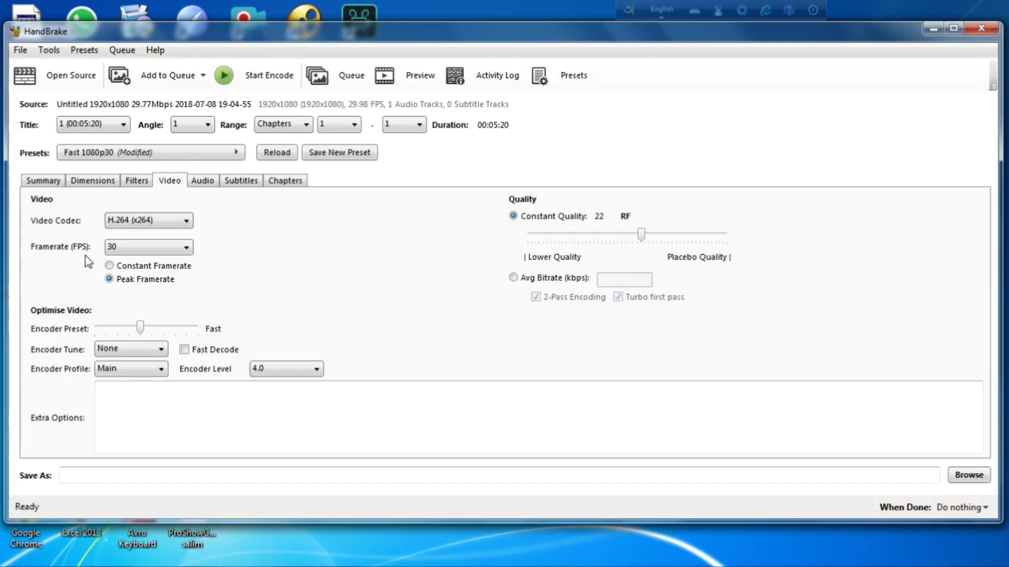
left_click(187, 247)
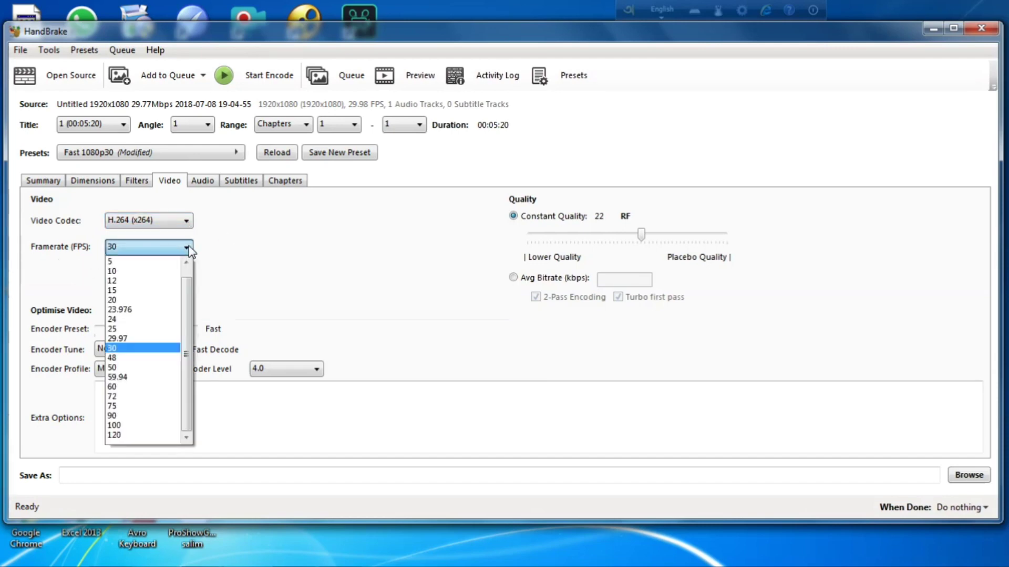
left_click(188, 245)
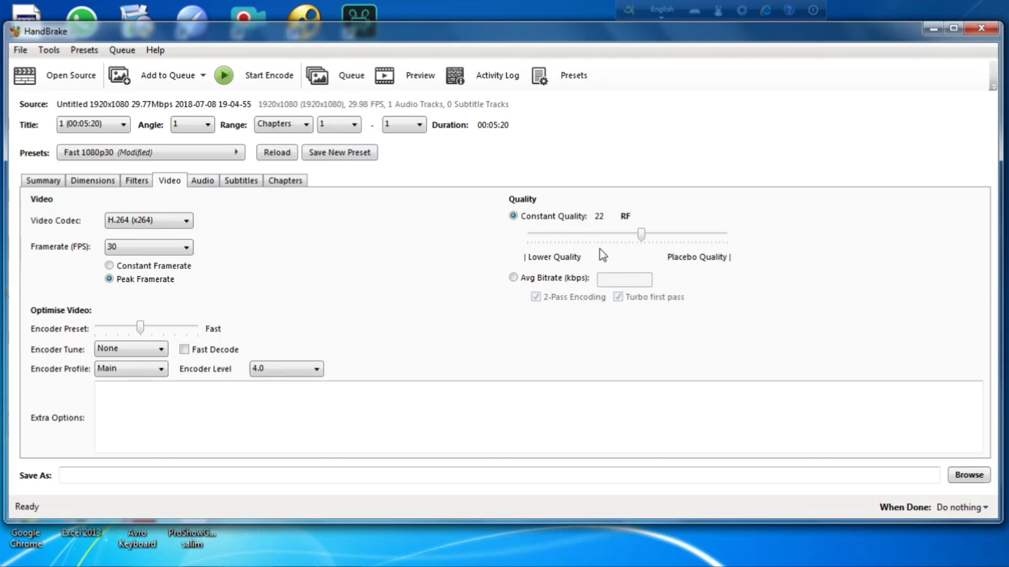
left_click_drag(641, 234, 655, 236)
- Select Stereo as the mixdown for the audio track
left_click(202, 181)
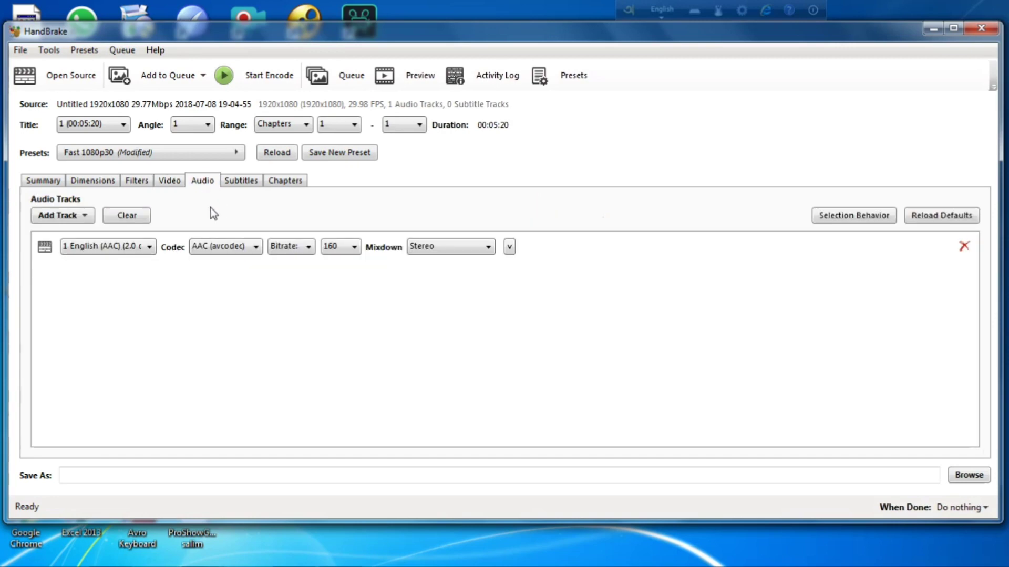
left_click(487, 248)
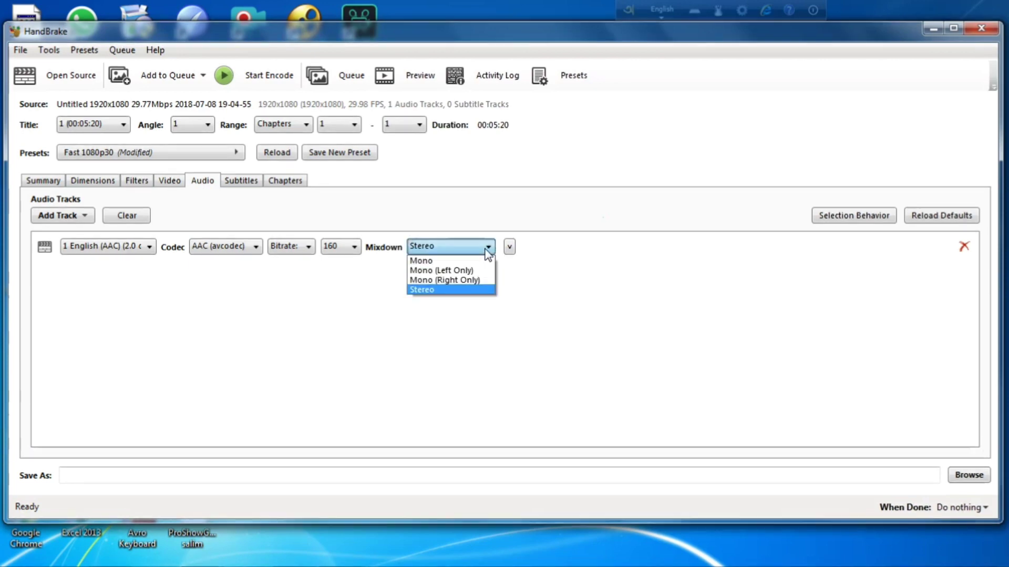
left_click(450, 290)
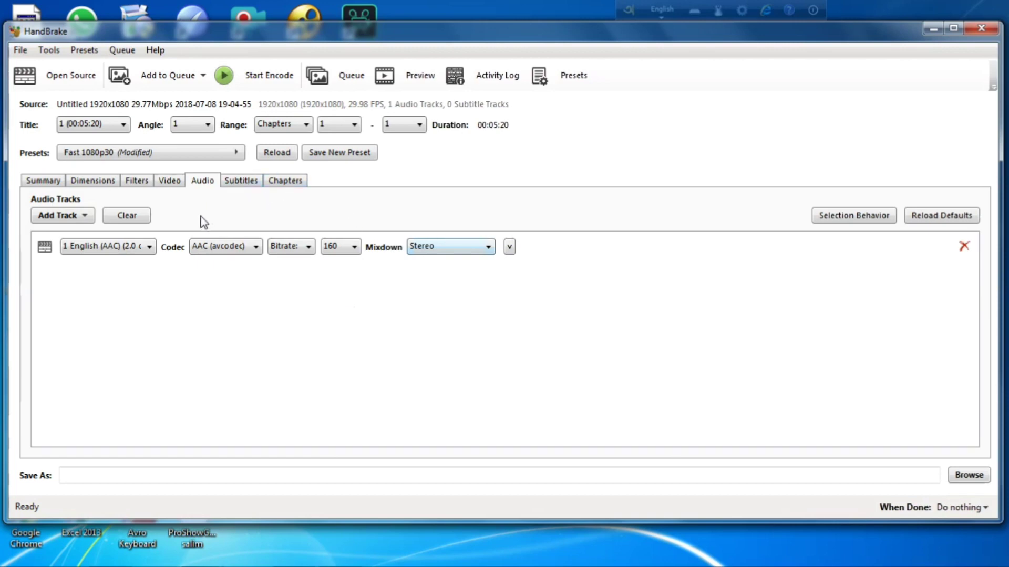
- Set the output destination to an mp4 file named demo1 in the Videos library and start the encode
left_click(170, 179)
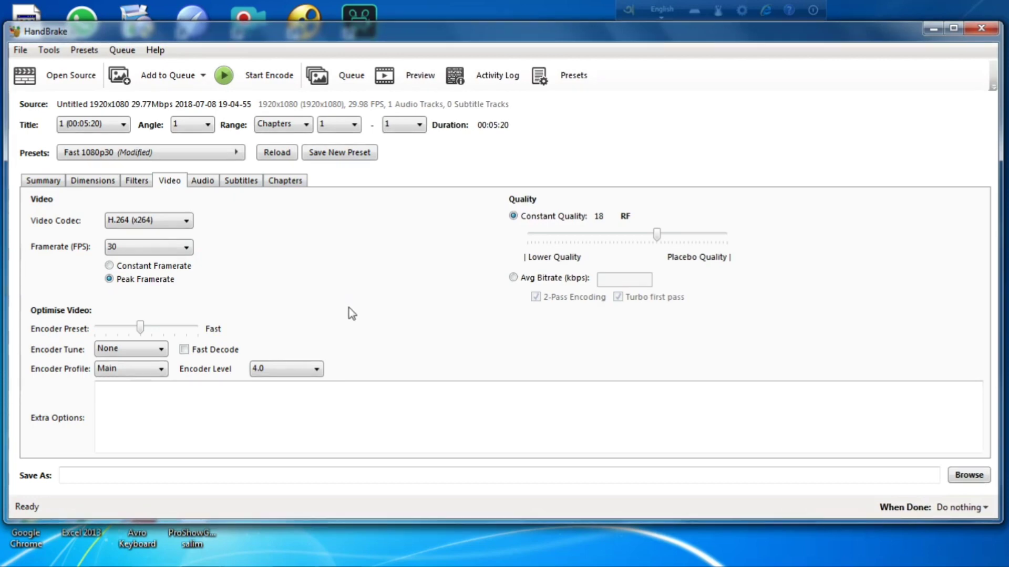
left_click(951, 479)
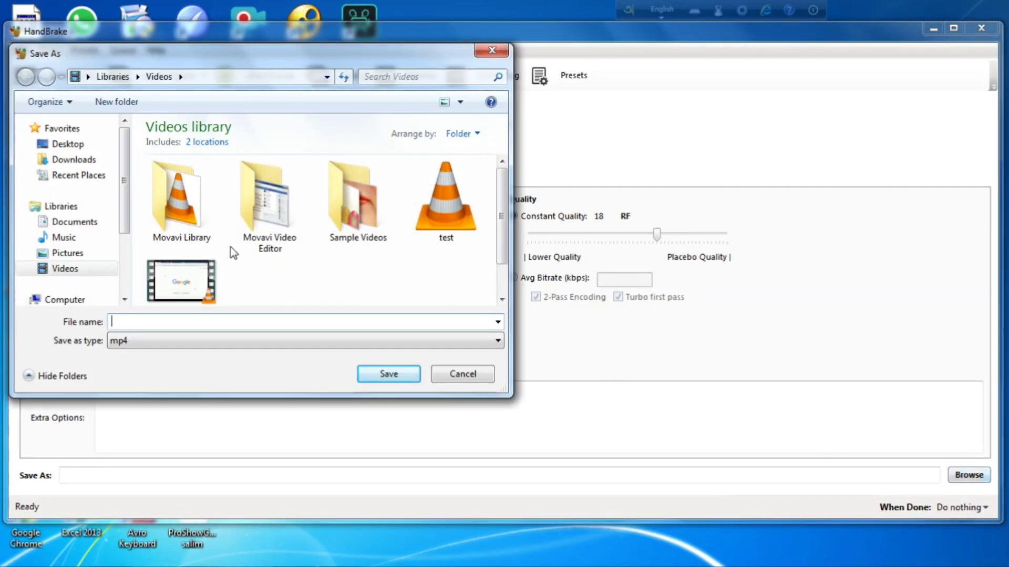
left_click(137, 320)
type("demo1")
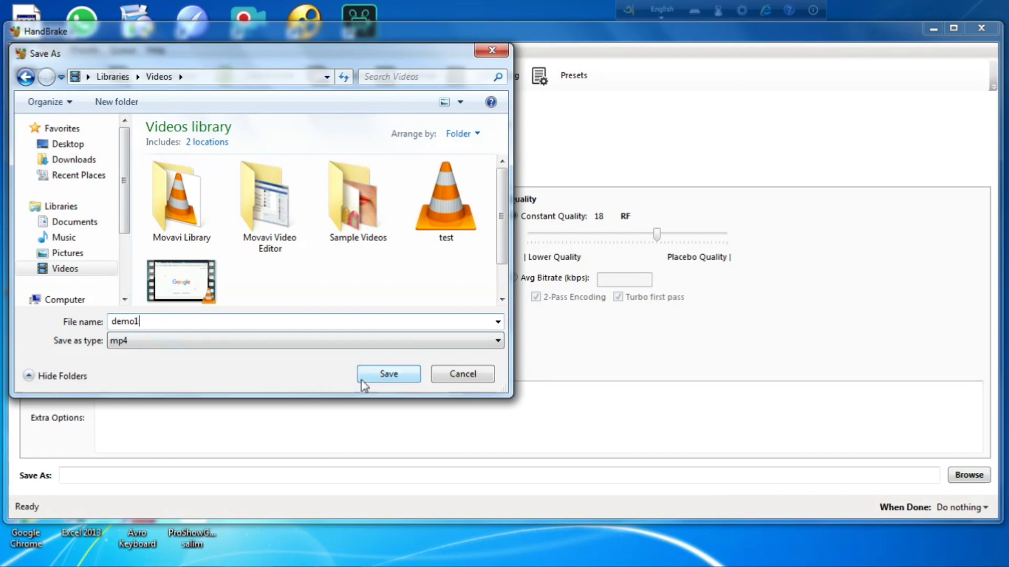
left_click(387, 382)
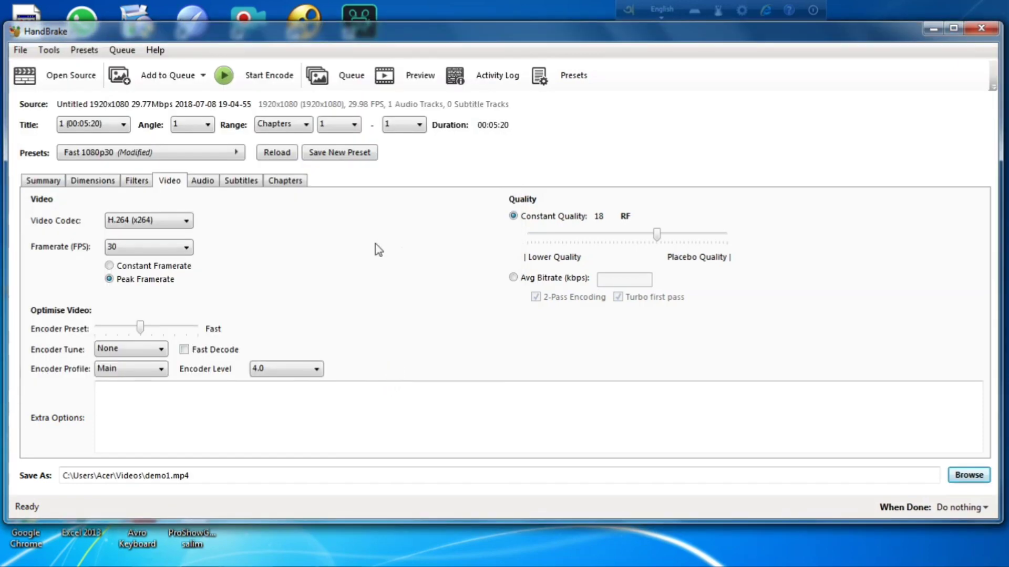
left_click(228, 81)
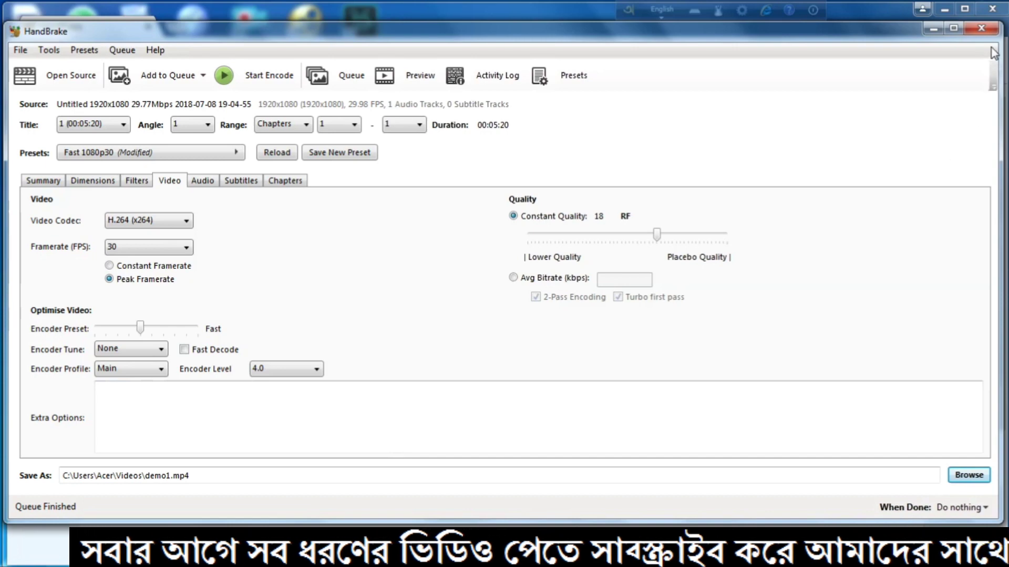
- Close HandBrake, then play demo1 from the Videos library in VLC media player to check its picture quality
left_click(981, 29)
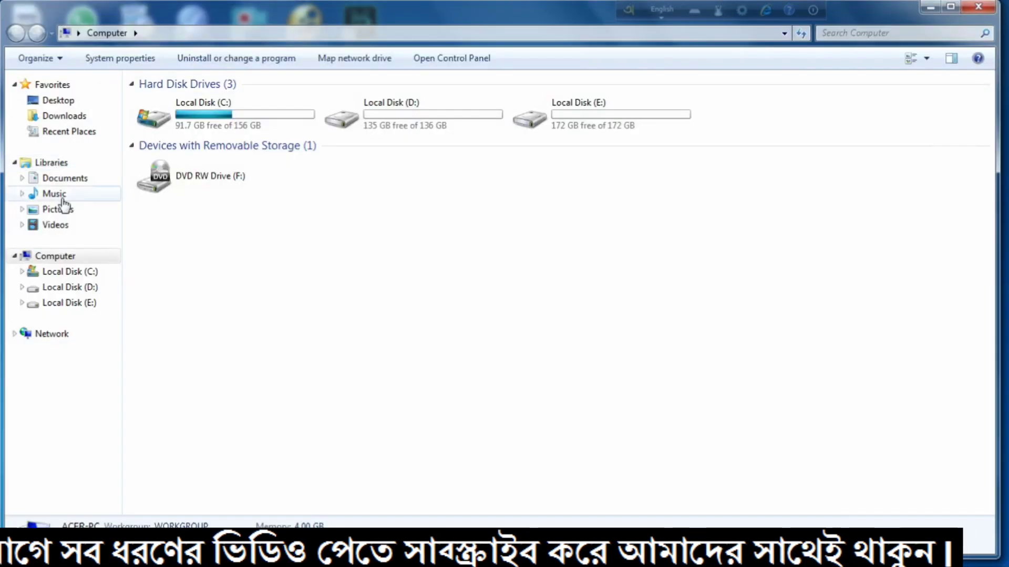
left_click(58, 225)
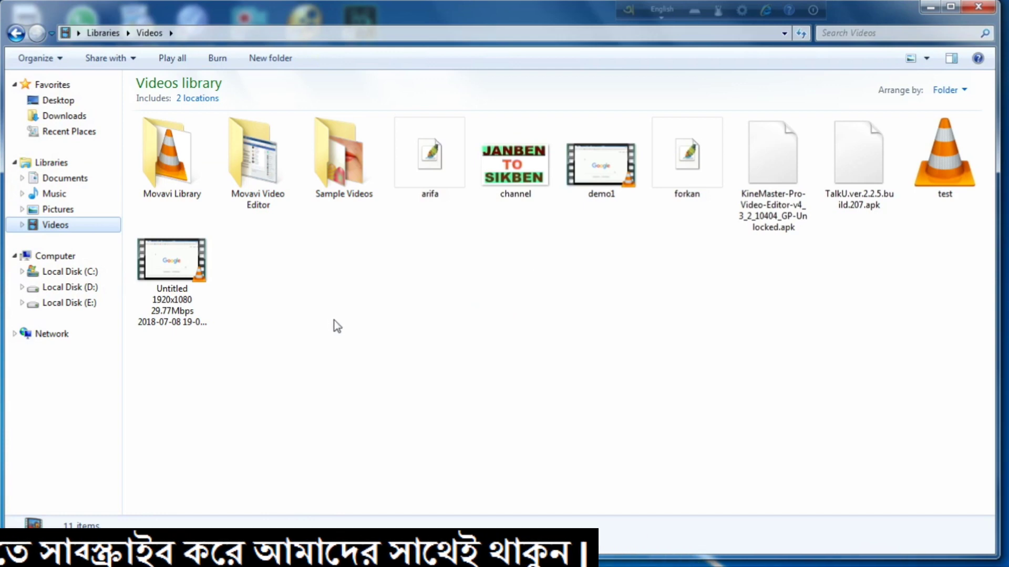
left_click(593, 184)
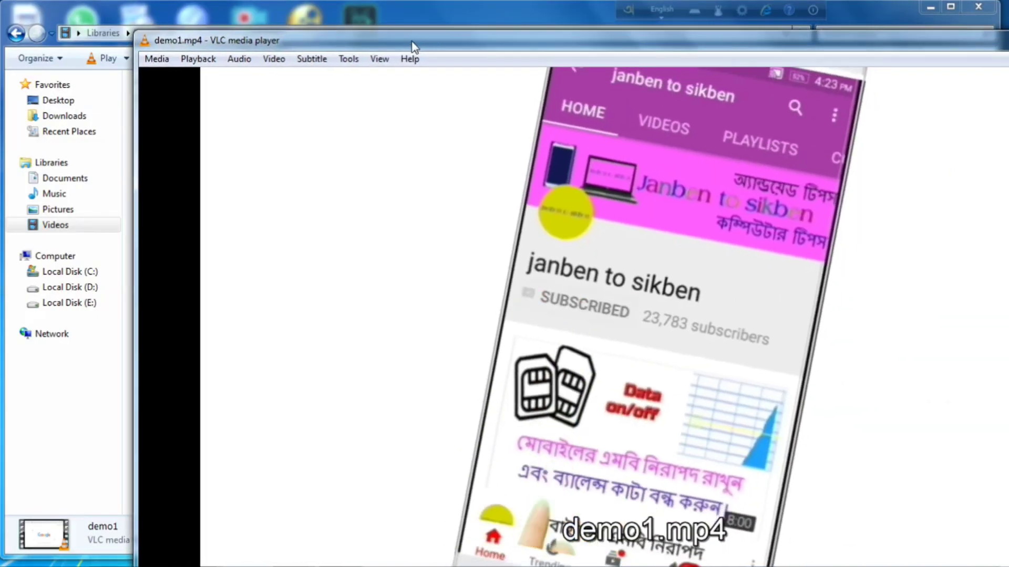
left_click_drag(324, 46, 300, 44)
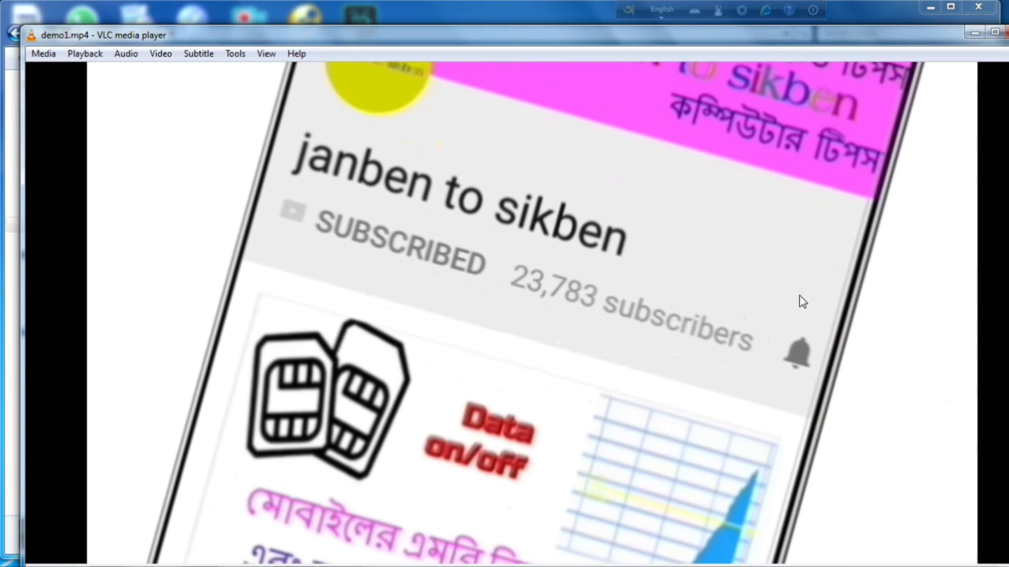
left_click_drag(755, 47, 693, 45)
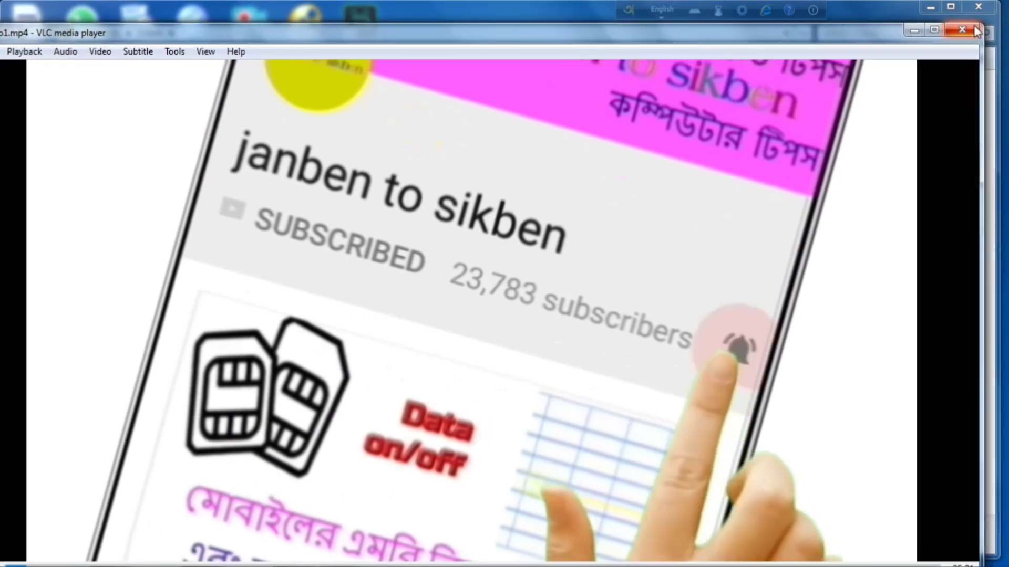
left_click_drag(980, 22, 738, 142)
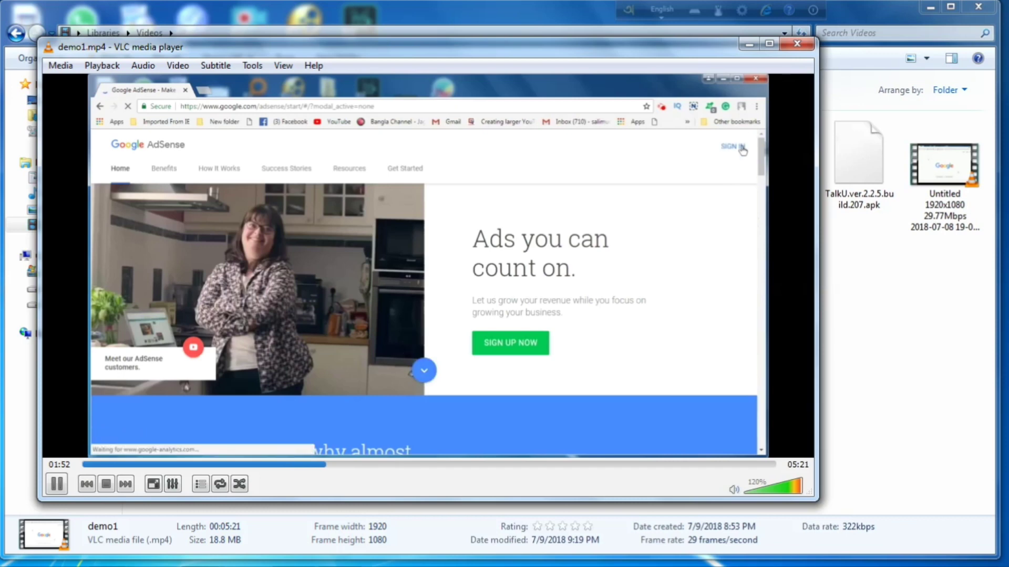
left_click(797, 44)
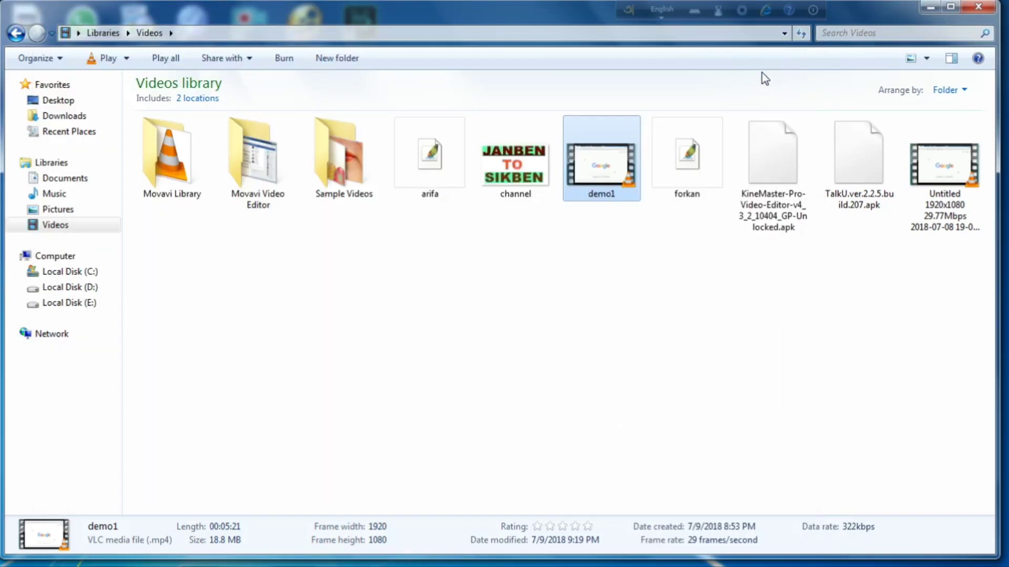
- Play the original Untitled 1920x1080 29.77Mbps video in VLC media player to compare its quality with demo1
left_click(939, 176)
right_click(939, 176)
left_click(835, 172)
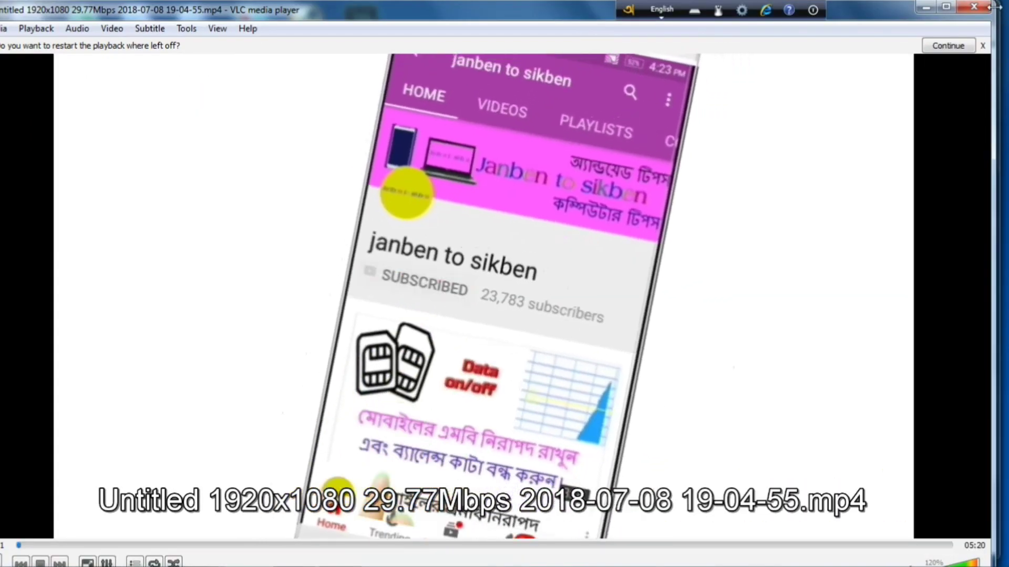
left_click_drag(992, 6, 723, 6)
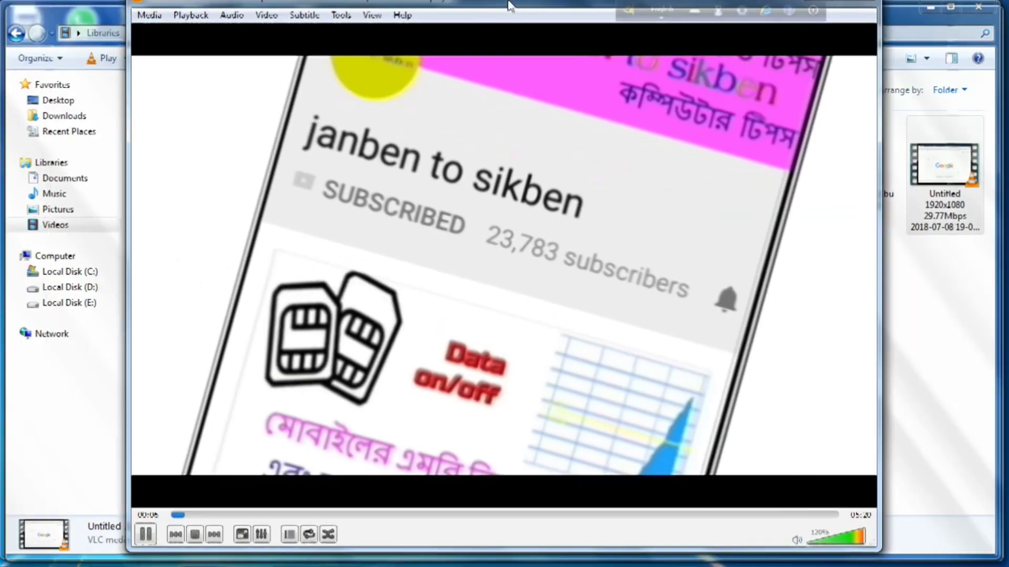
double_click(405, 11)
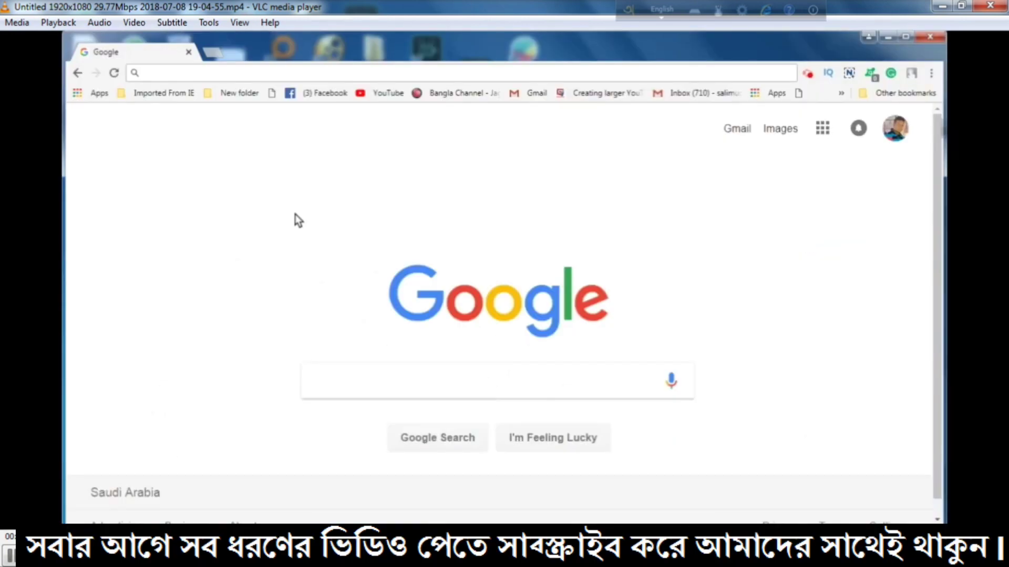
left_click(990, 6)
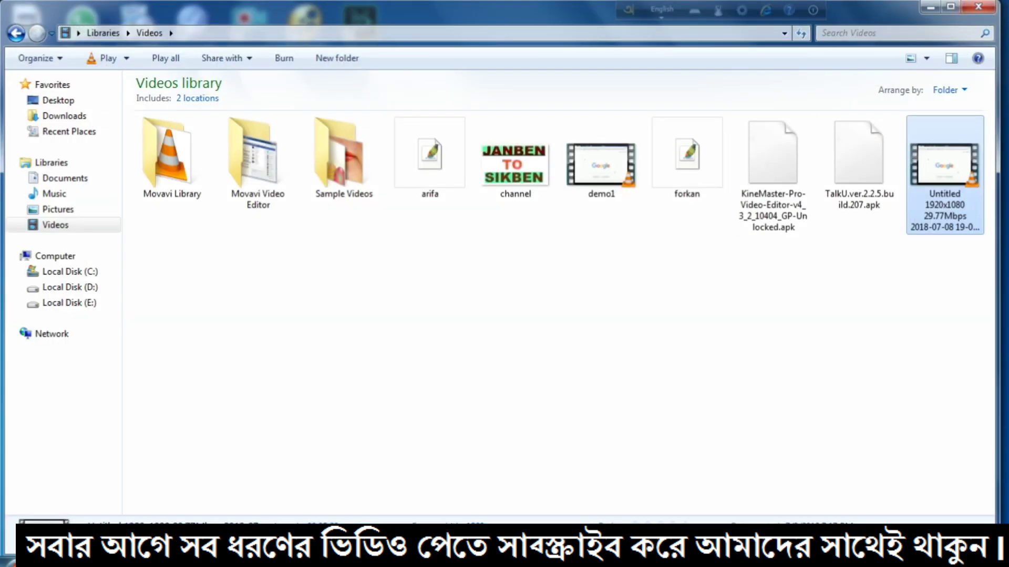
- Switch to the New Tab window in Google Chrome
mouse_move(199, 549)
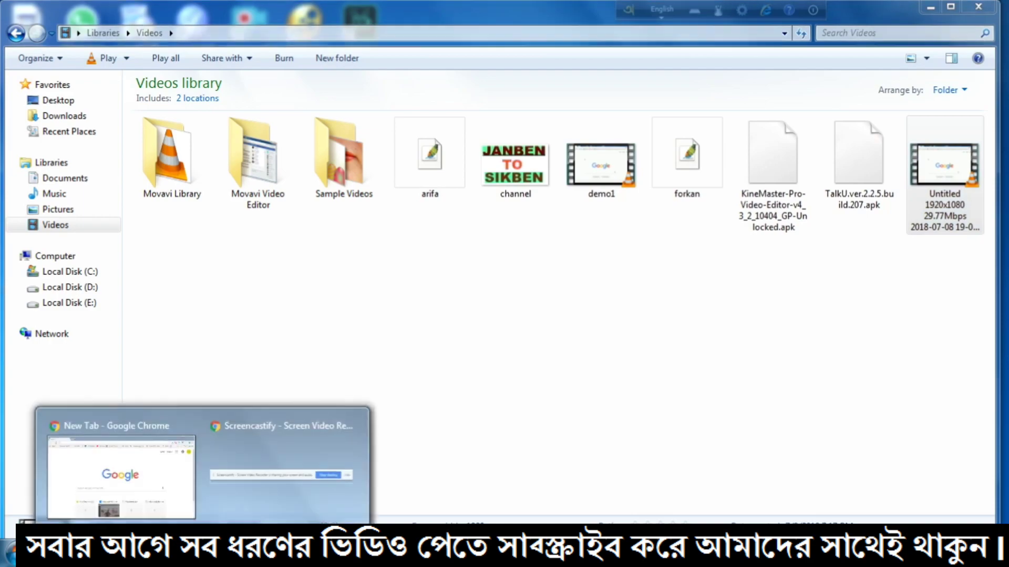
left_click(131, 493)
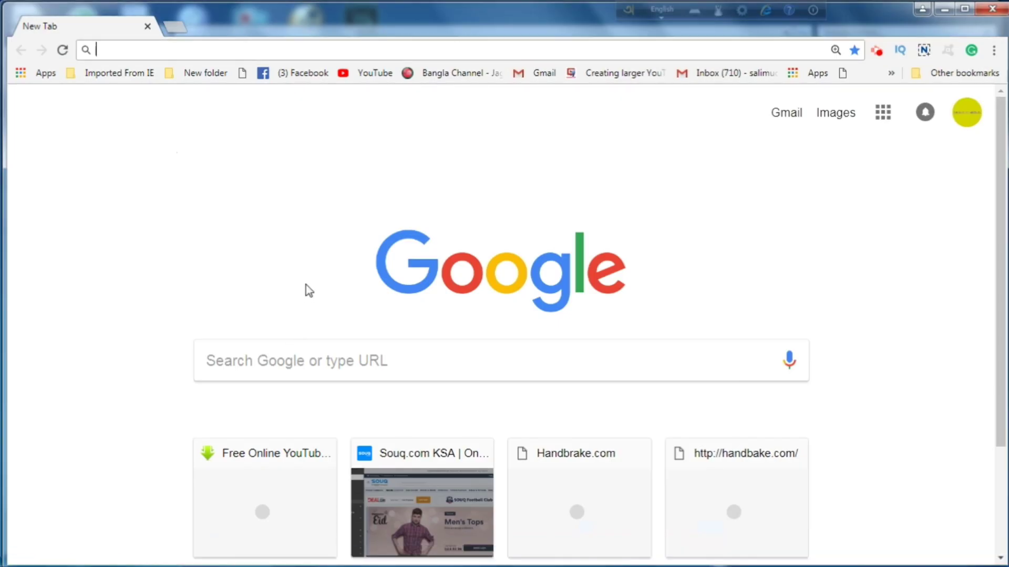